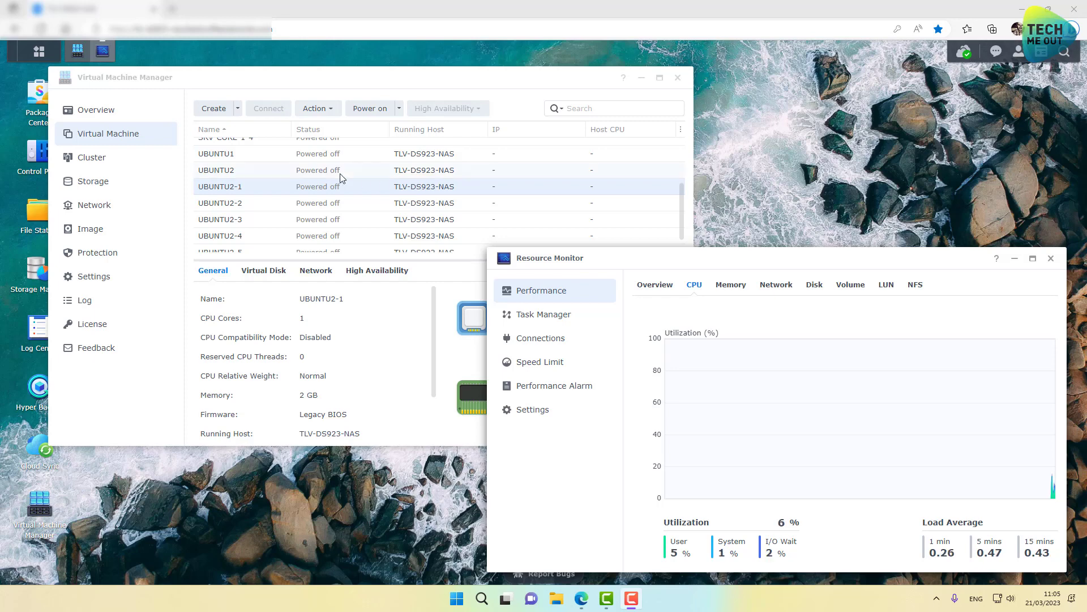
{"action": "scroll", "coordinate": [339, 173], "scroll_direction": "up", "scroll_amount": 2}
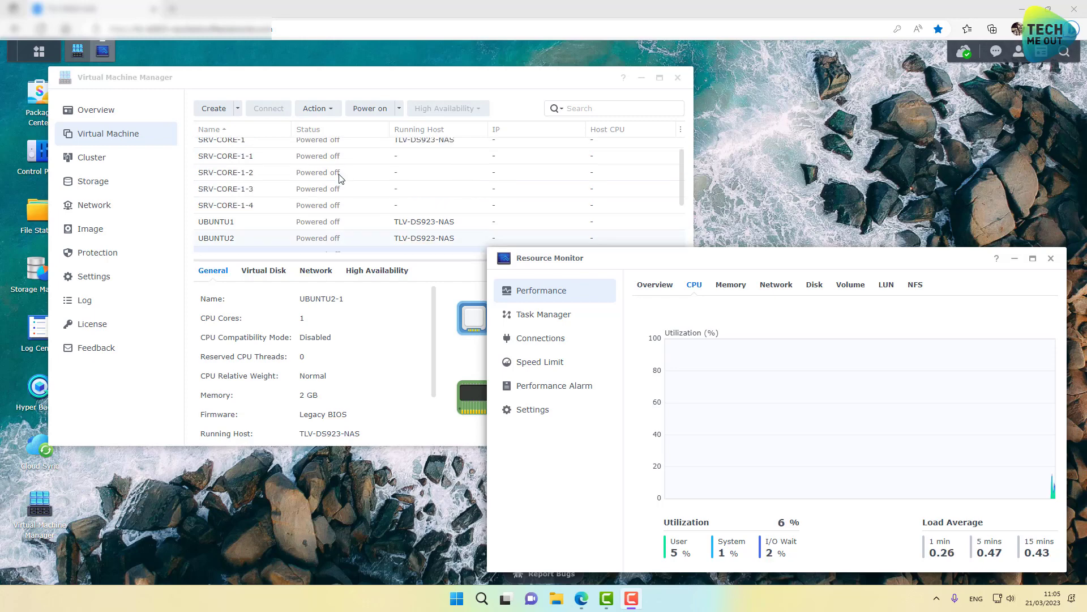
{"action": "left_click", "coordinate": [261, 162]}
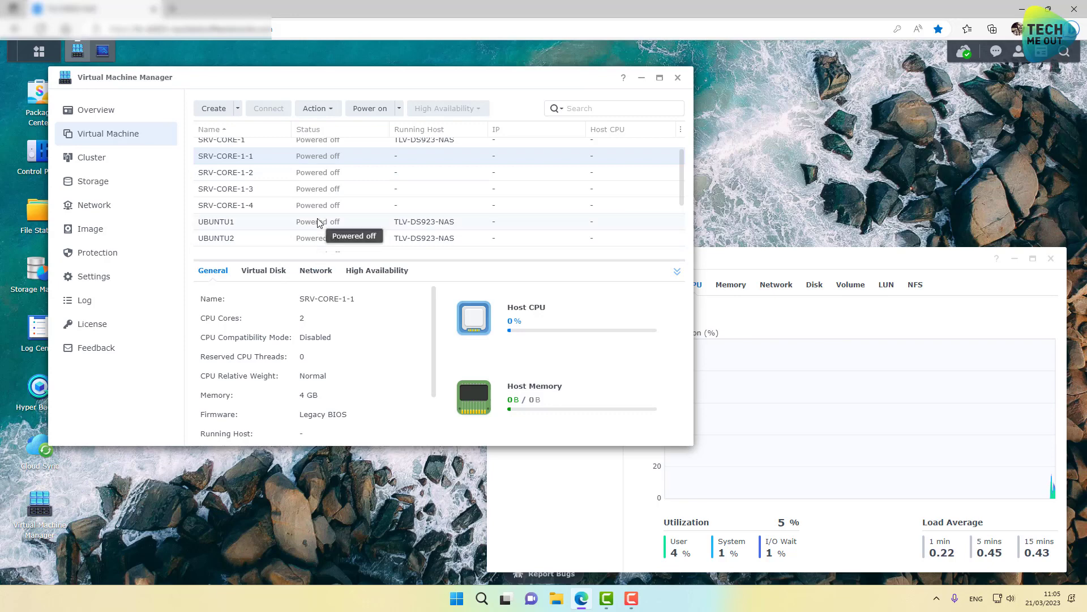
{"action": "scroll", "coordinate": [318, 222], "scroll_direction": "down", "scroll_amount": 1}
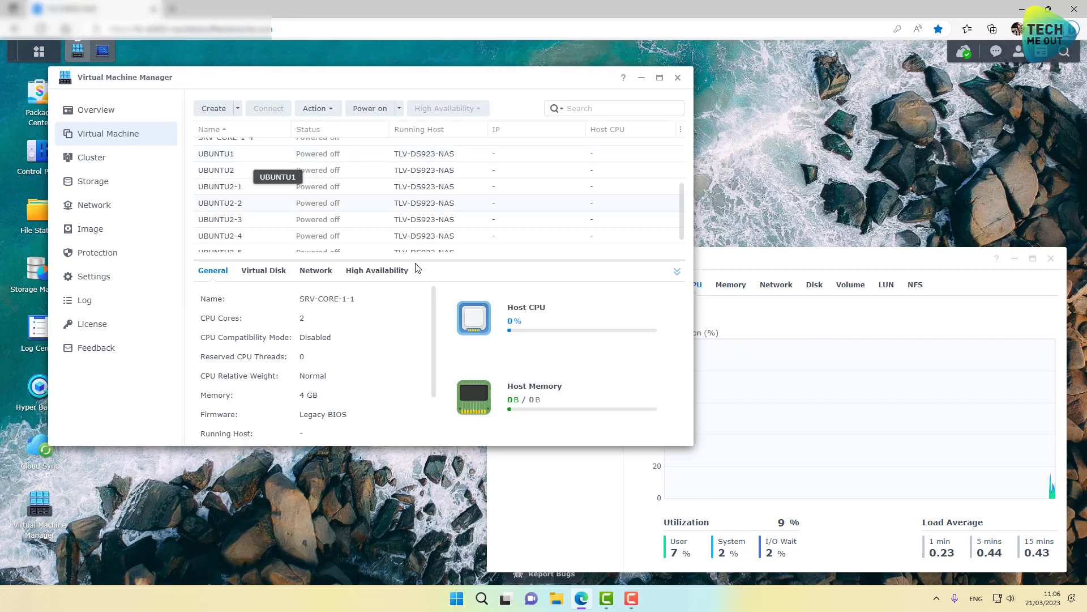
{"action": "left_click", "coordinate": [832, 435]}
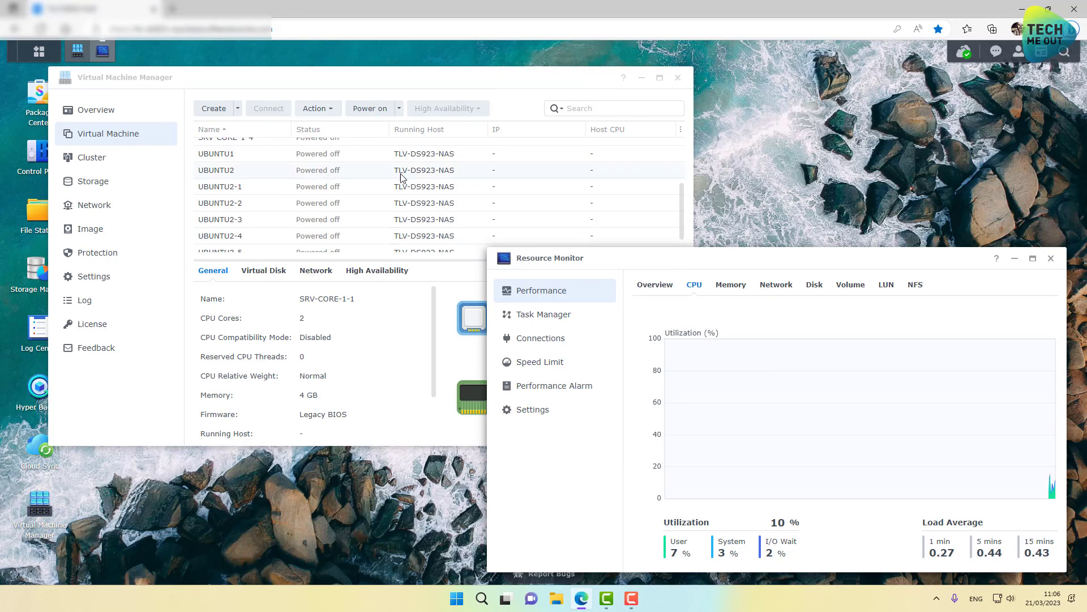
Power on UBUNTU2-1 and UBUNTU2-2, checking CPU load in Resource Monitor in between.
{"action": "left_click", "coordinate": [263, 186]}
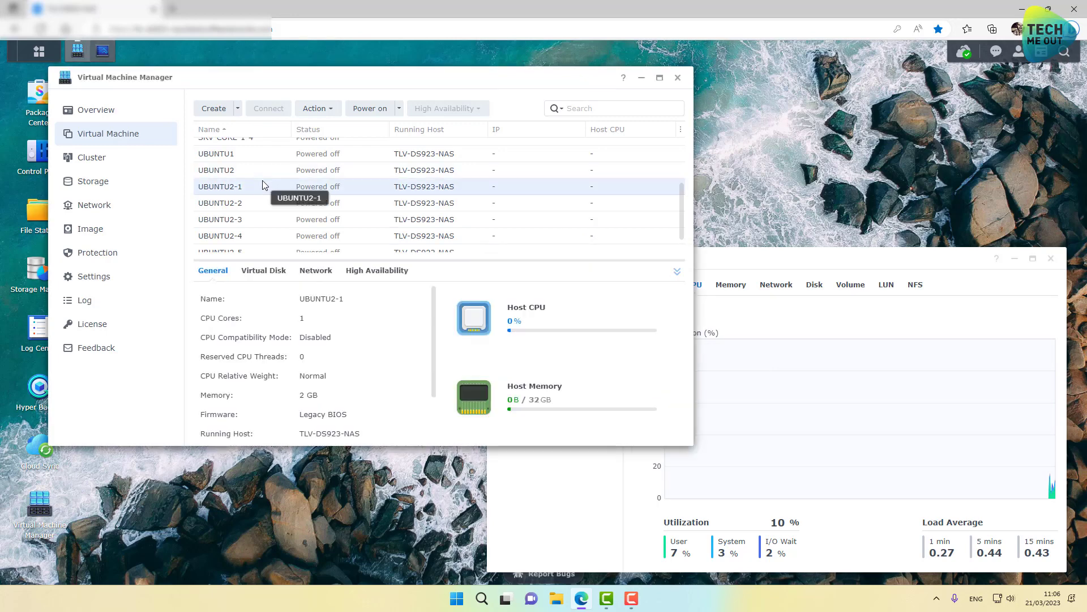
{"action": "left_click", "coordinate": [363, 111]}
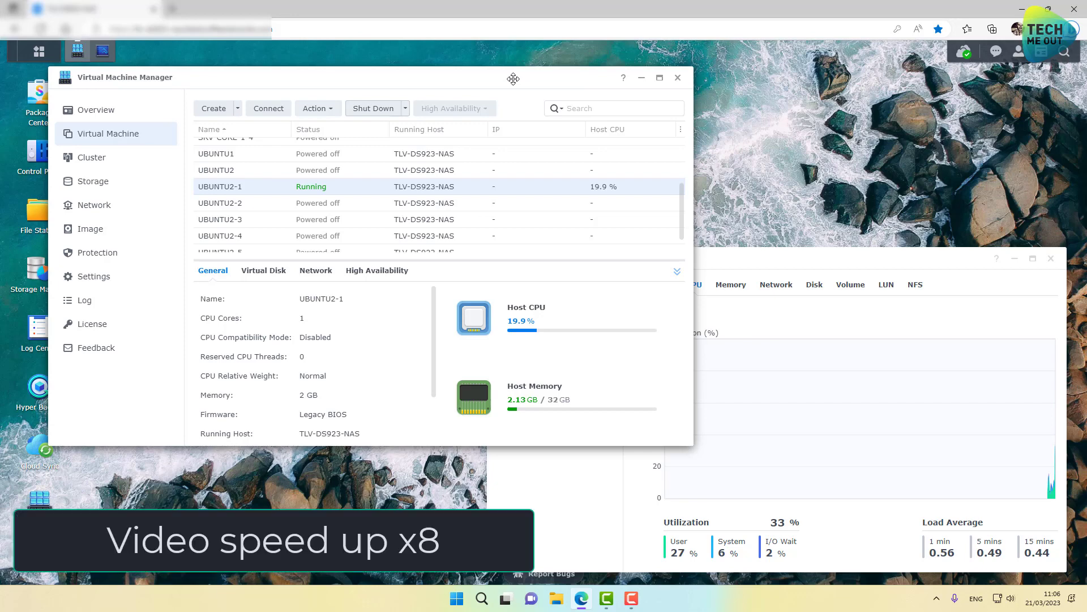
{"action": "left_click", "coordinate": [847, 260]}
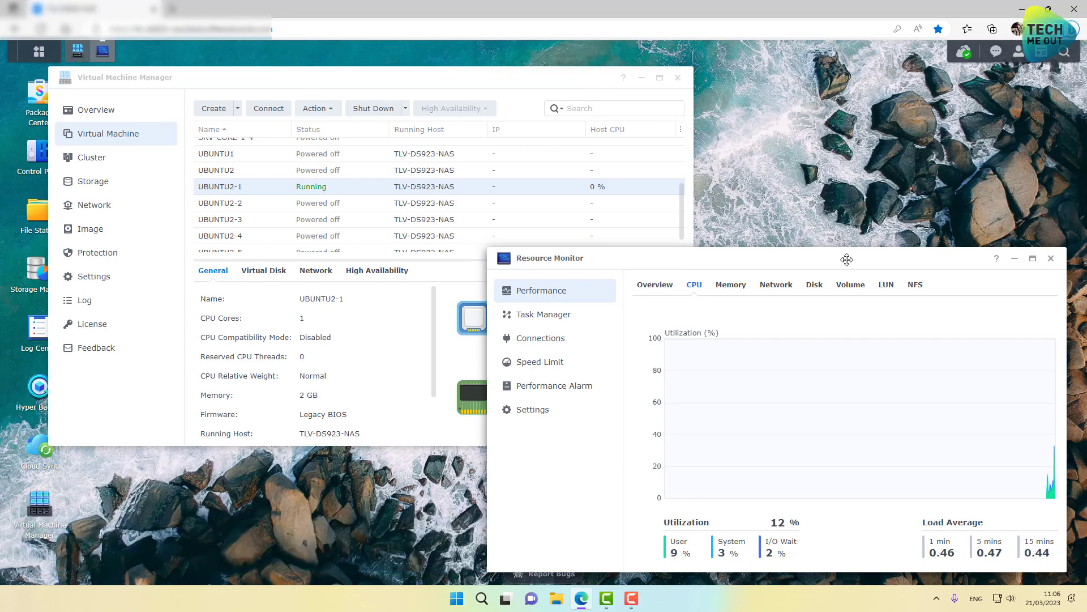
{"action": "left_click", "coordinate": [335, 203]}
{"action": "left_click", "coordinate": [784, 260]}
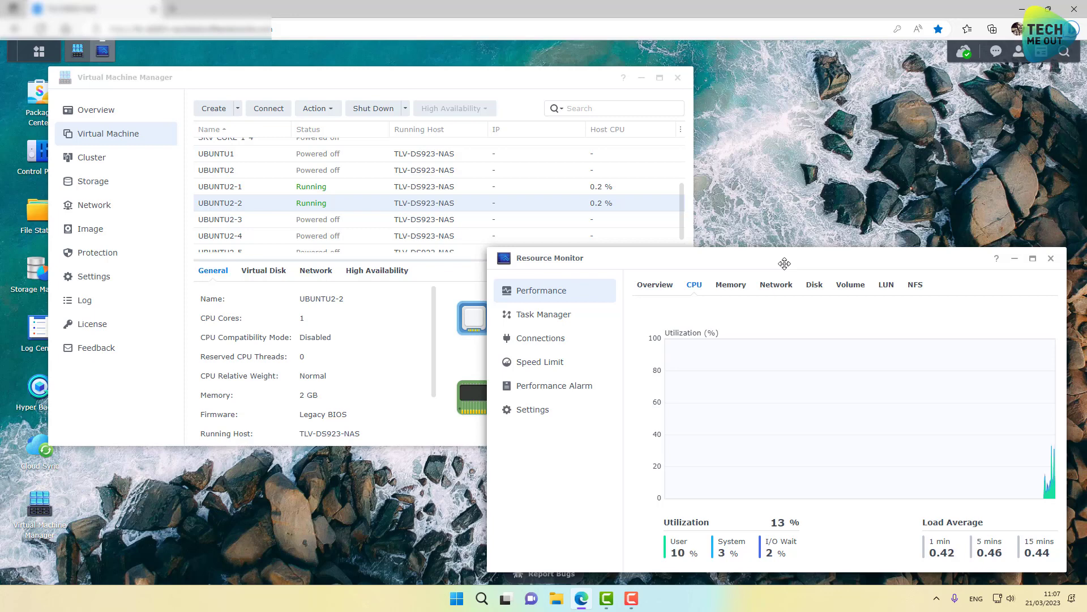
Power on UBUNTU2-3, select UBUNTU2-4, and raise Resource Monitor to watch CPU load.
{"action": "left_click", "coordinate": [318, 220]}
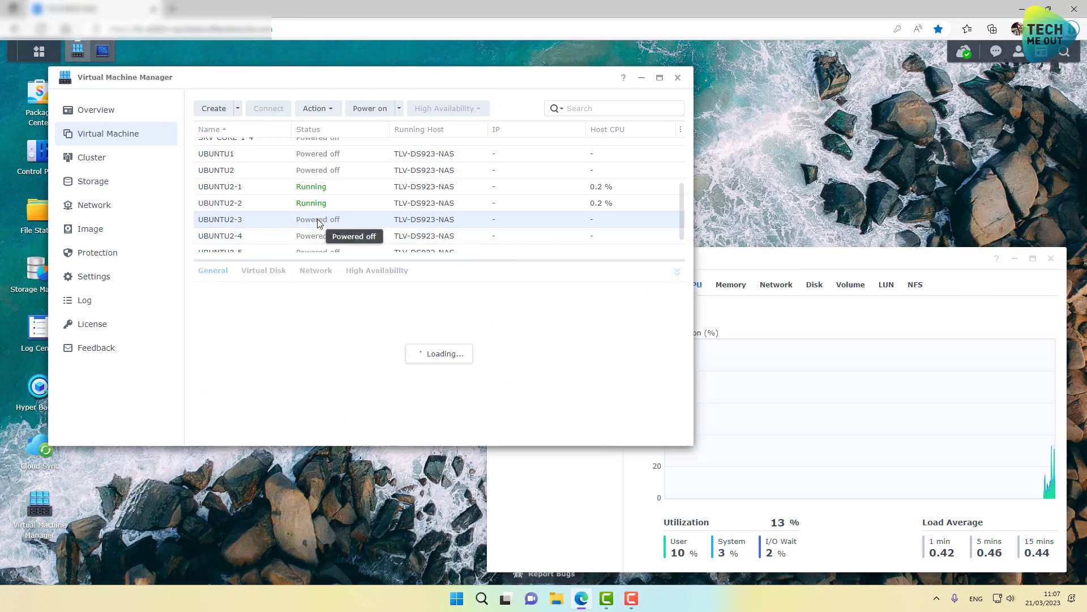
{"action": "left_click", "coordinate": [370, 109]}
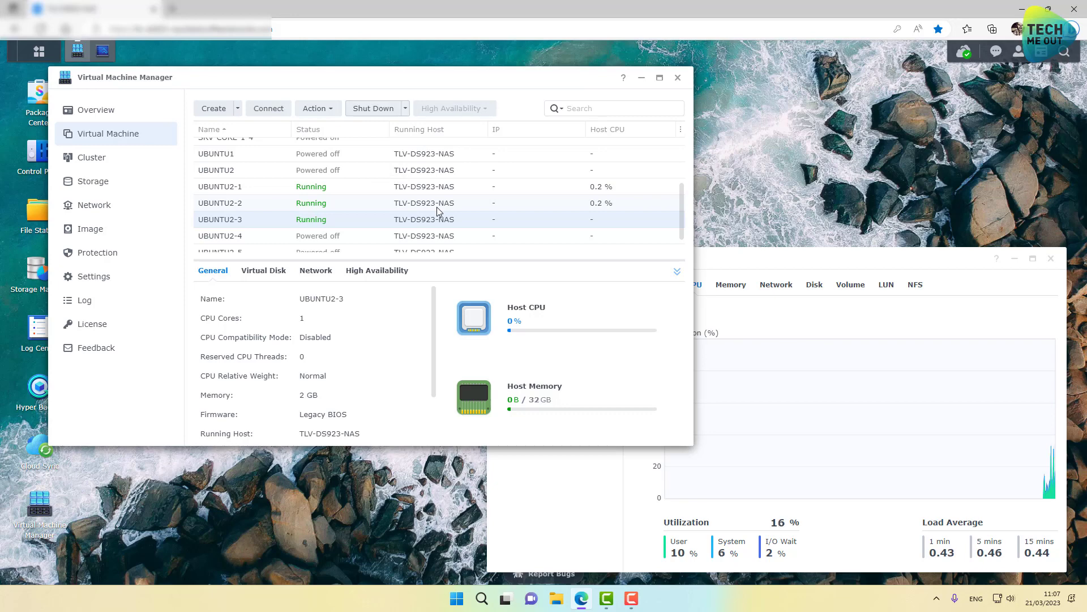
{"action": "left_click", "coordinate": [768, 258]}
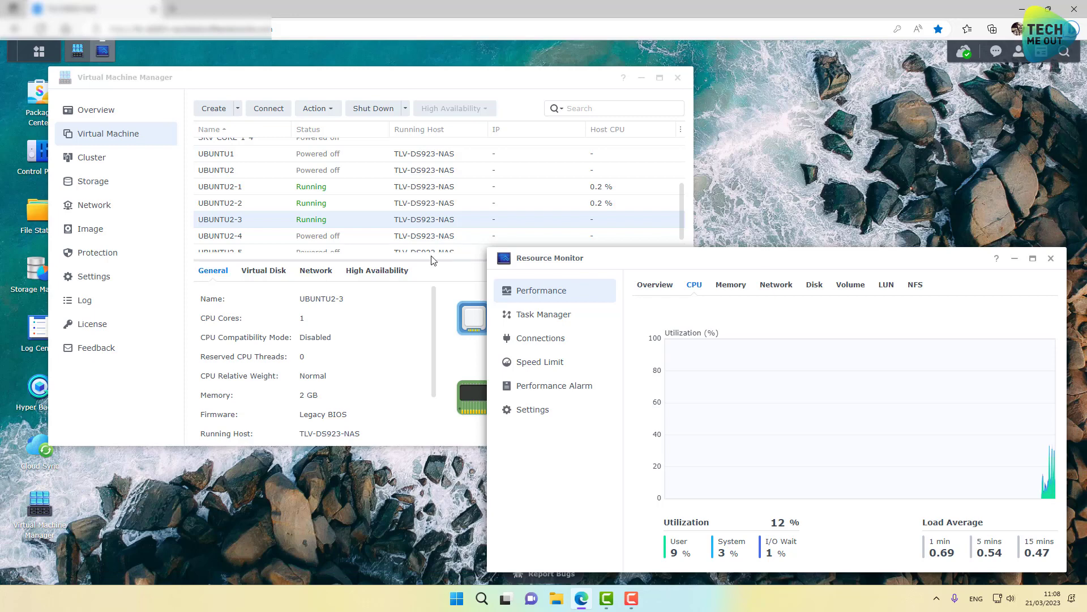
{"action": "left_click", "coordinate": [295, 239]}
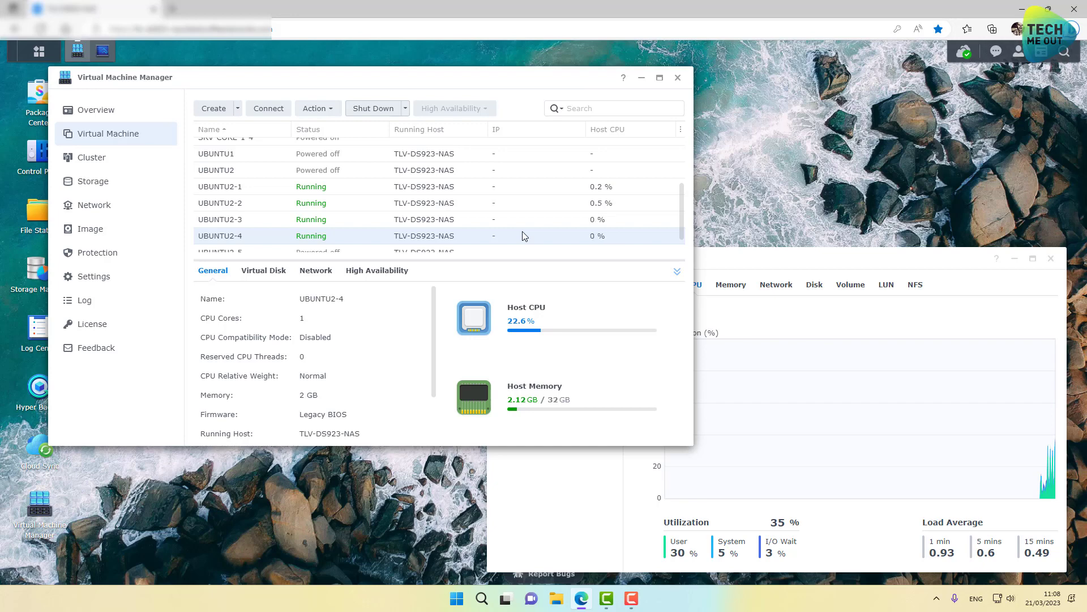
{"action": "left_click", "coordinate": [548, 477]}
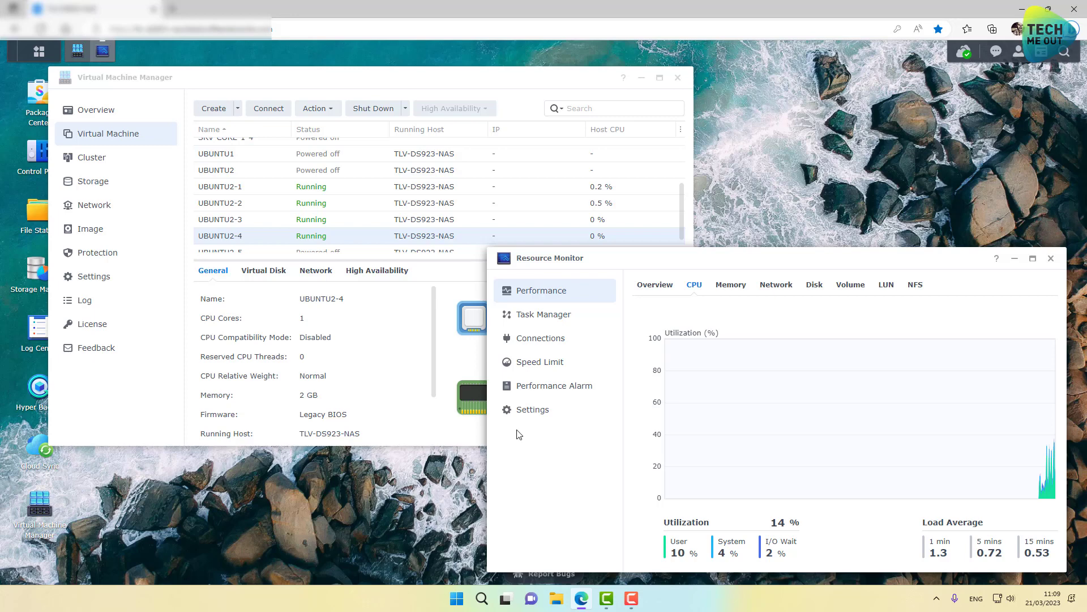
Power on UBUNTU2-5 and UBUNTU2-6, watching CPU load in Resource Monitor after each.
{"action": "scroll", "coordinate": [380, 247], "scroll_direction": "down", "scroll_amount": 1}
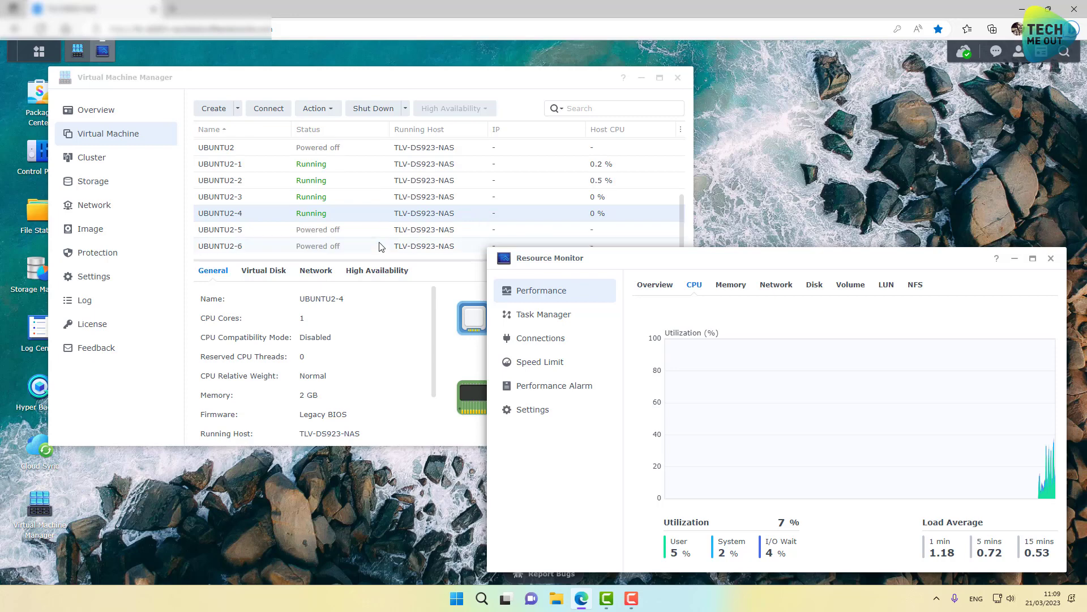
{"action": "left_click", "coordinate": [344, 233]}
{"action": "left_click", "coordinate": [367, 108]}
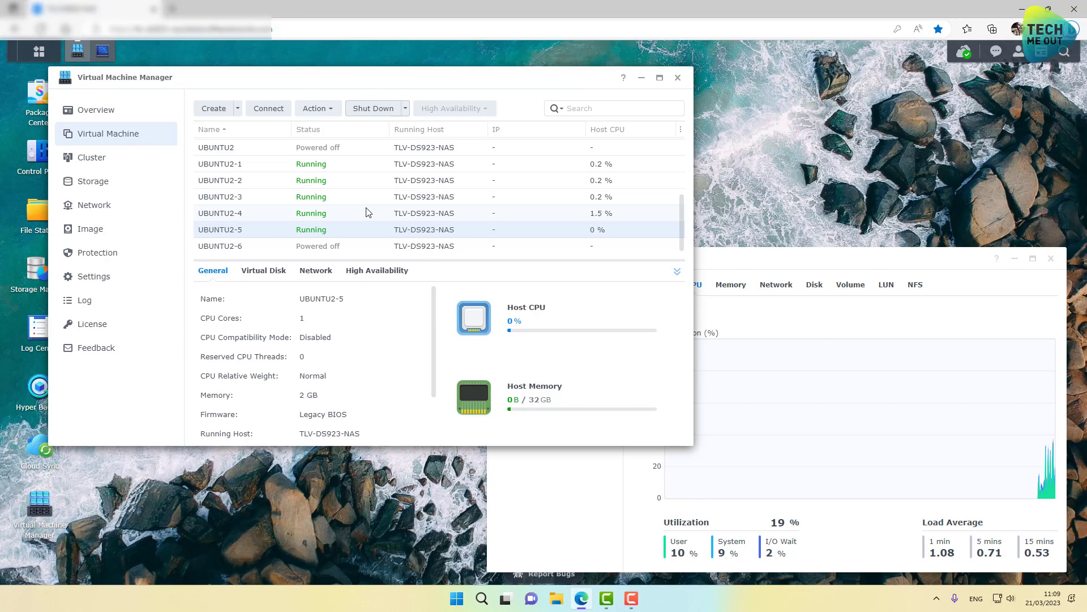
{"action": "left_click", "coordinate": [764, 260]}
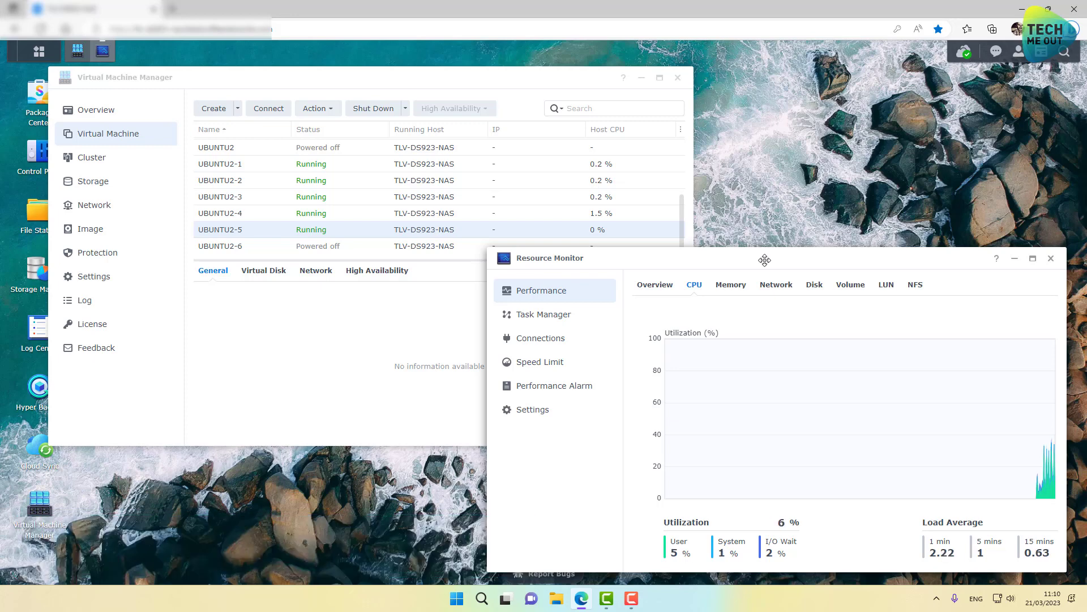
{"action": "left_click", "coordinate": [310, 251]}
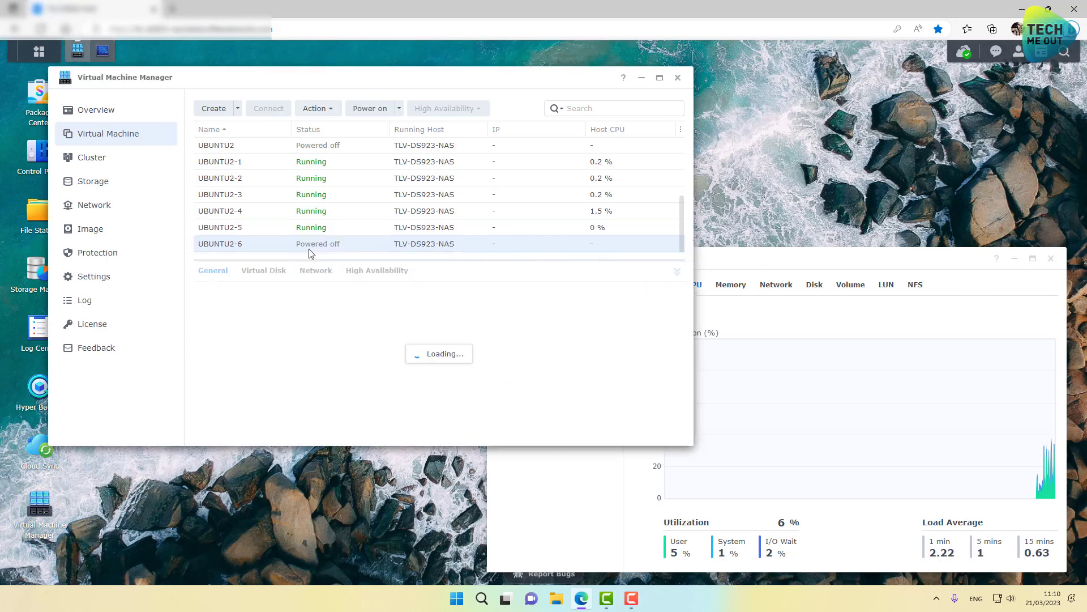
{"action": "left_click", "coordinate": [368, 109]}
{"action": "left_click", "coordinate": [756, 262]}
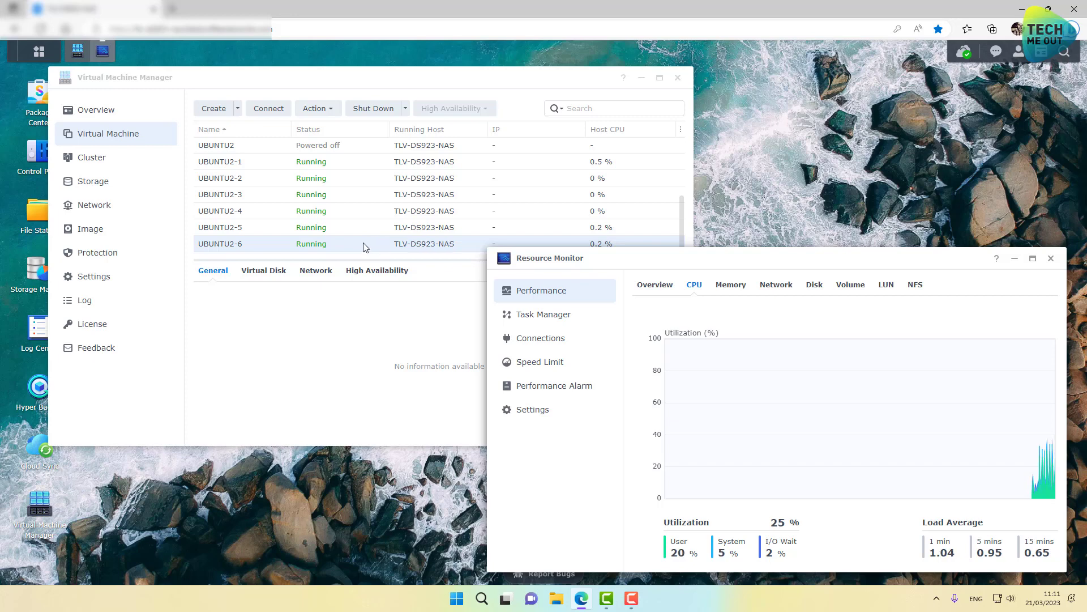
Power on UBUNTU2 and bring Resource Monitor forward to watch CPU load.
{"action": "left_click", "coordinate": [291, 149]}
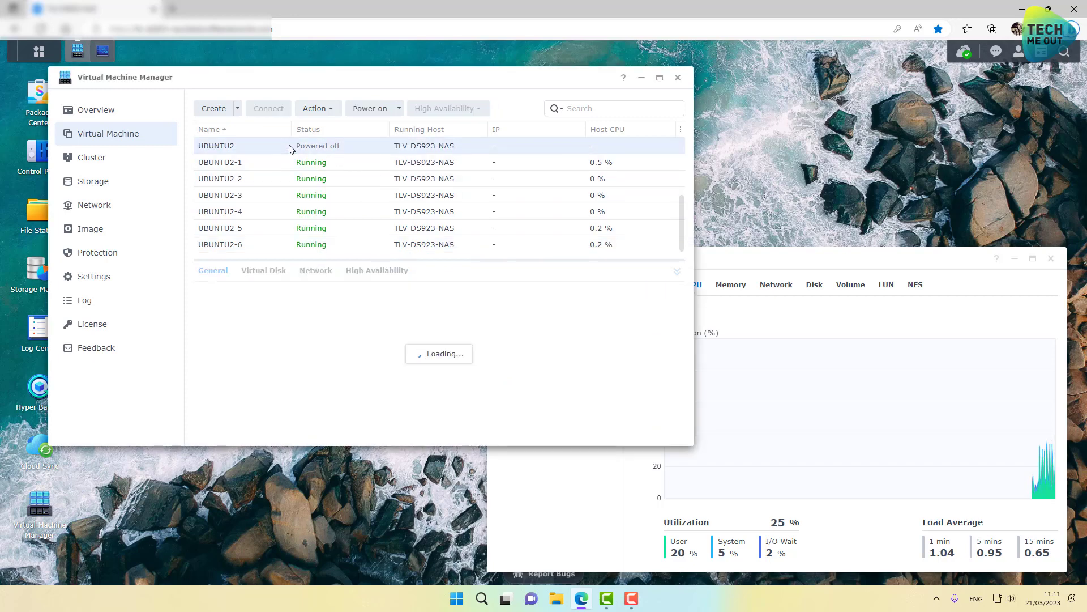
{"action": "left_click", "coordinate": [371, 110]}
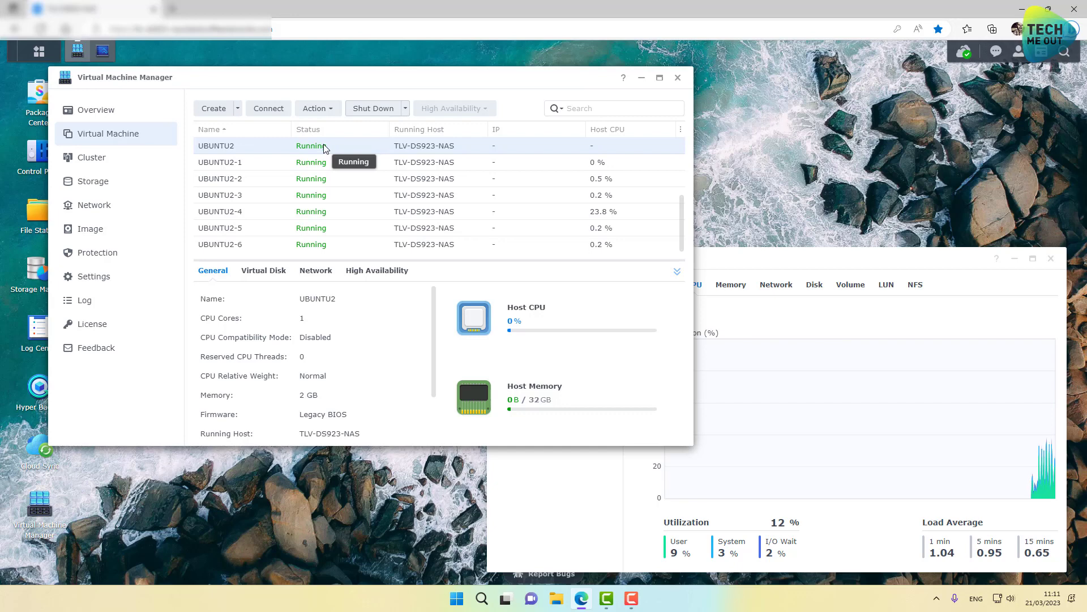
{"action": "left_click", "coordinate": [793, 259]}
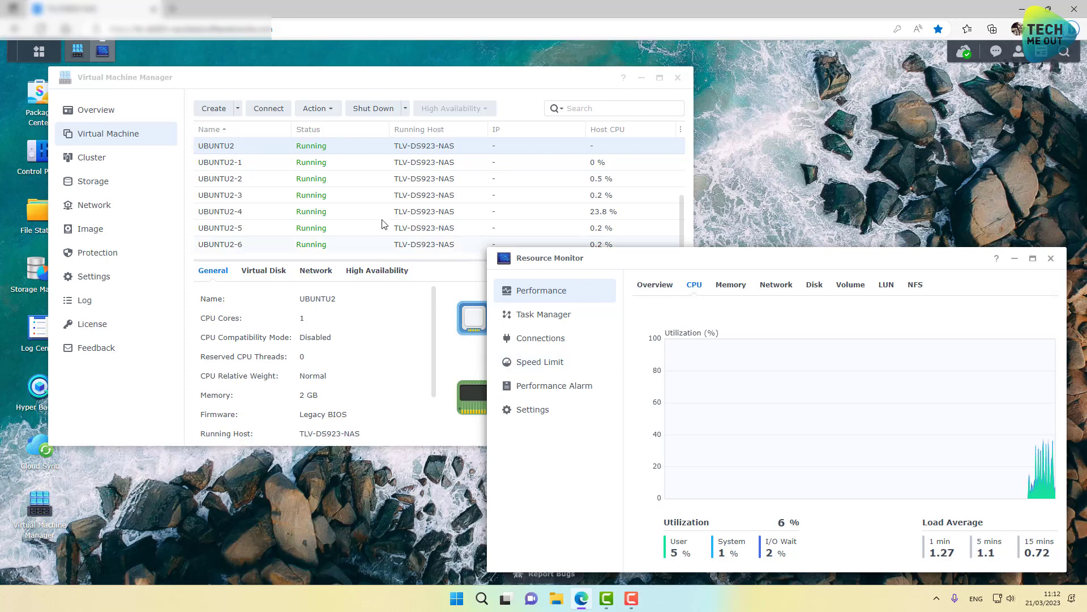
Power on SRV-CORE-1 and raise Resource Monitor to watch CPU climb to 44%.
{"action": "scroll", "coordinate": [382, 218], "scroll_direction": "up", "scroll_amount": 1}
{"action": "scroll", "coordinate": [382, 219], "scroll_direction": "up", "scroll_amount": 2}
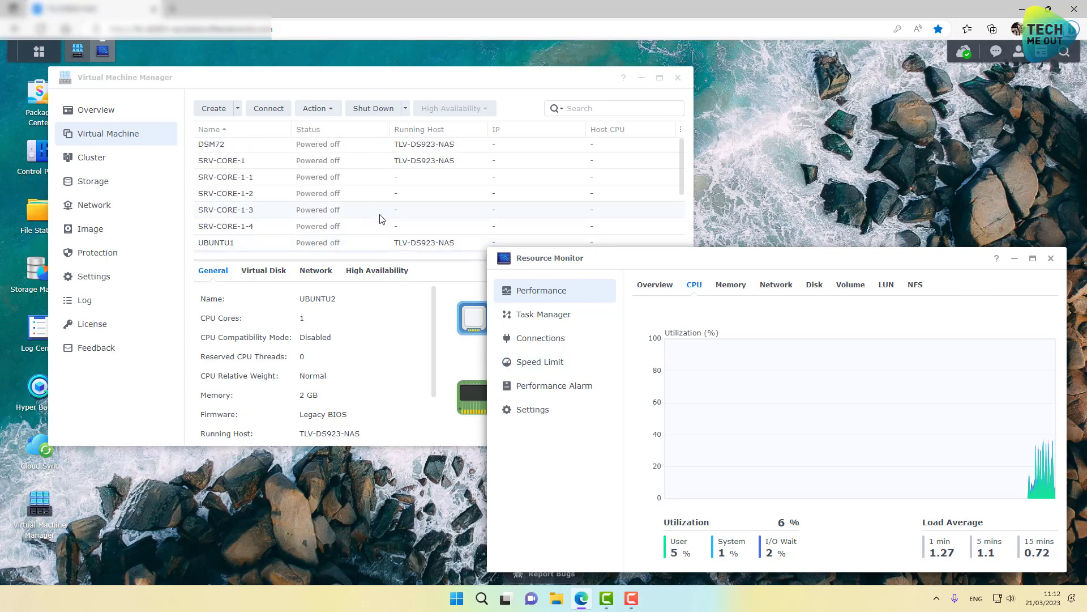
{"action": "left_click", "coordinate": [241, 165]}
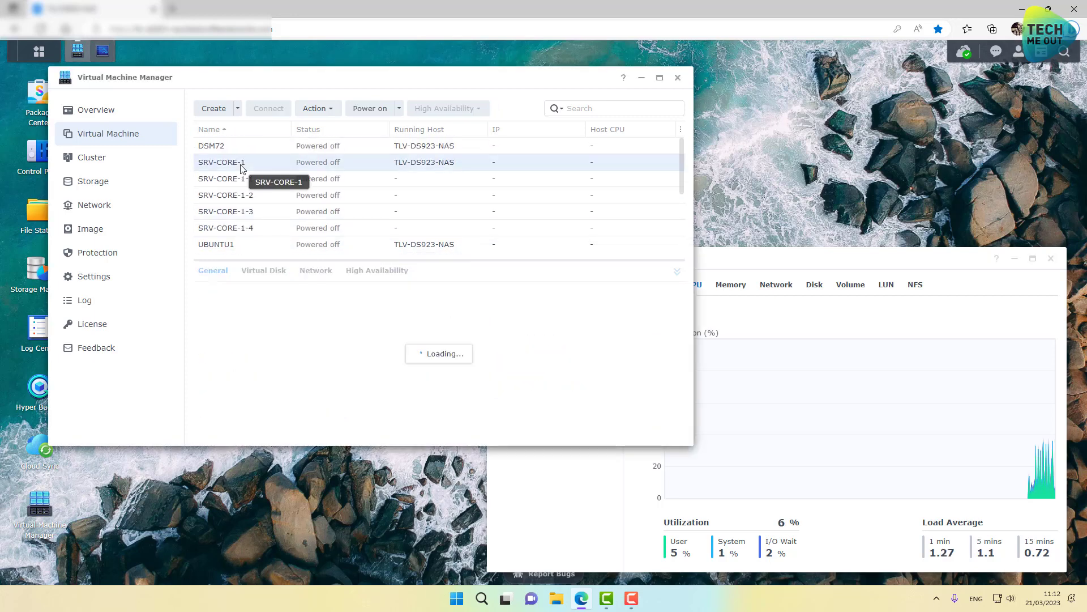
{"action": "left_click", "coordinate": [370, 109]}
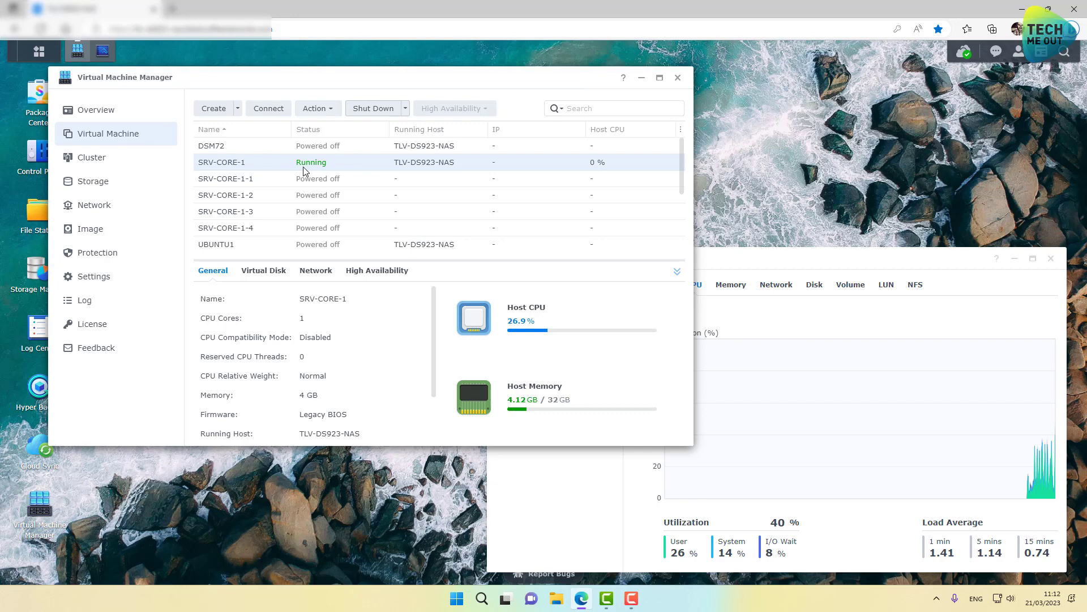
{"action": "left_click", "coordinate": [766, 256]}
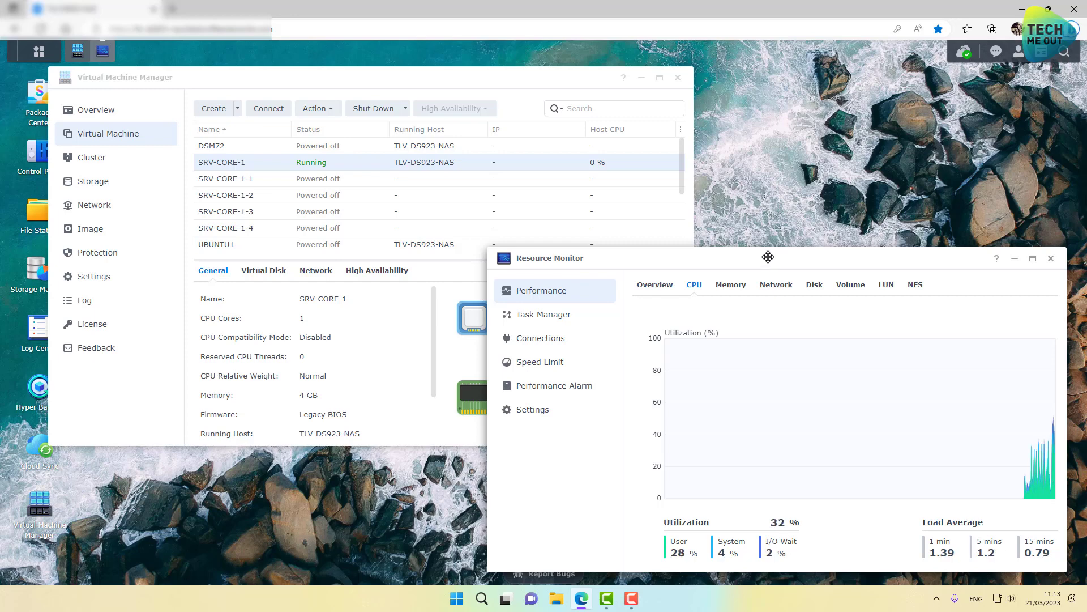
{"action": "left_click", "coordinate": [732, 285]}
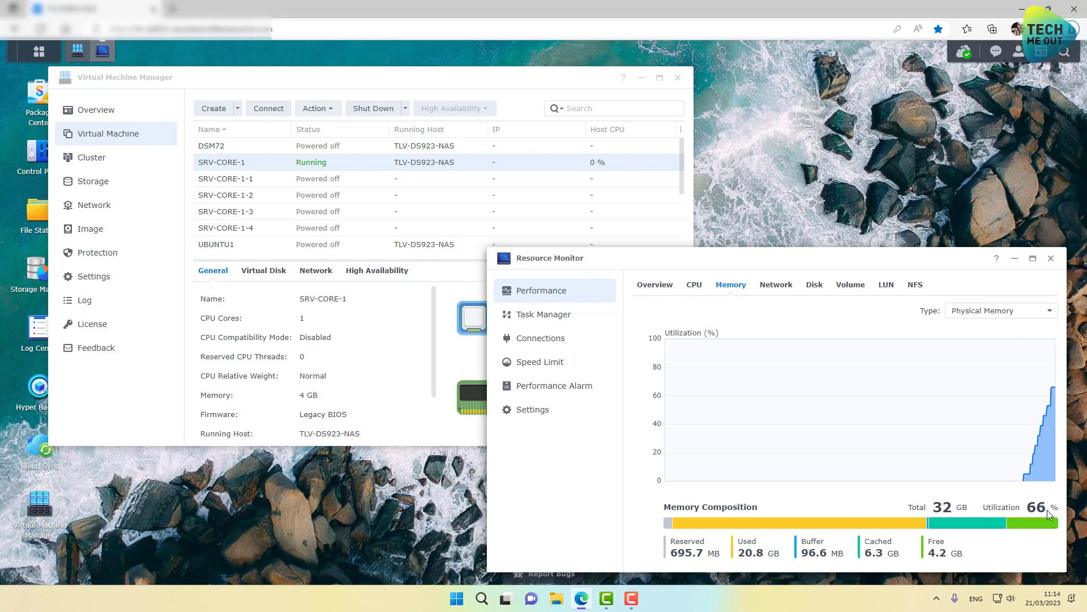
{"action": "left_click", "coordinate": [695, 289]}
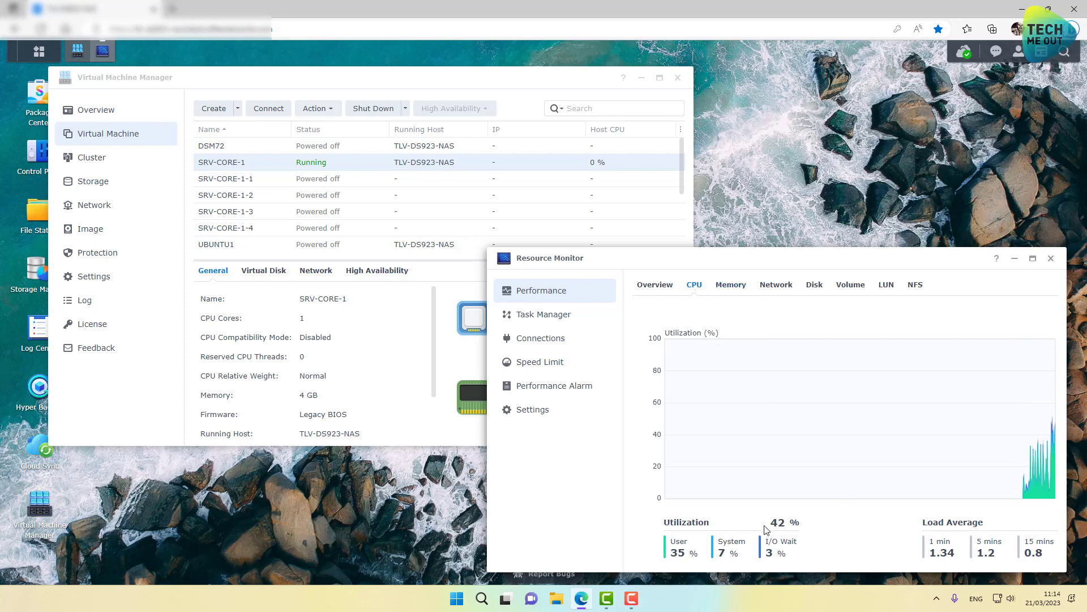
{"action": "left_click", "coordinate": [274, 162]}
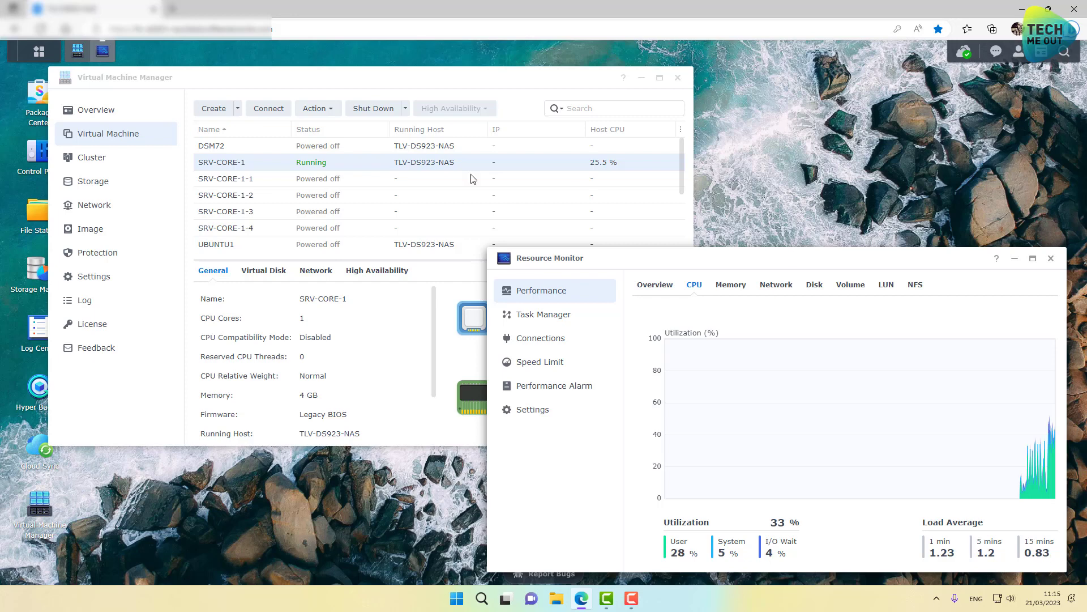
Try to power on SRV-CORE-1-1, then dismiss the no-available-host error and host window.
{"action": "left_click", "coordinate": [272, 180]}
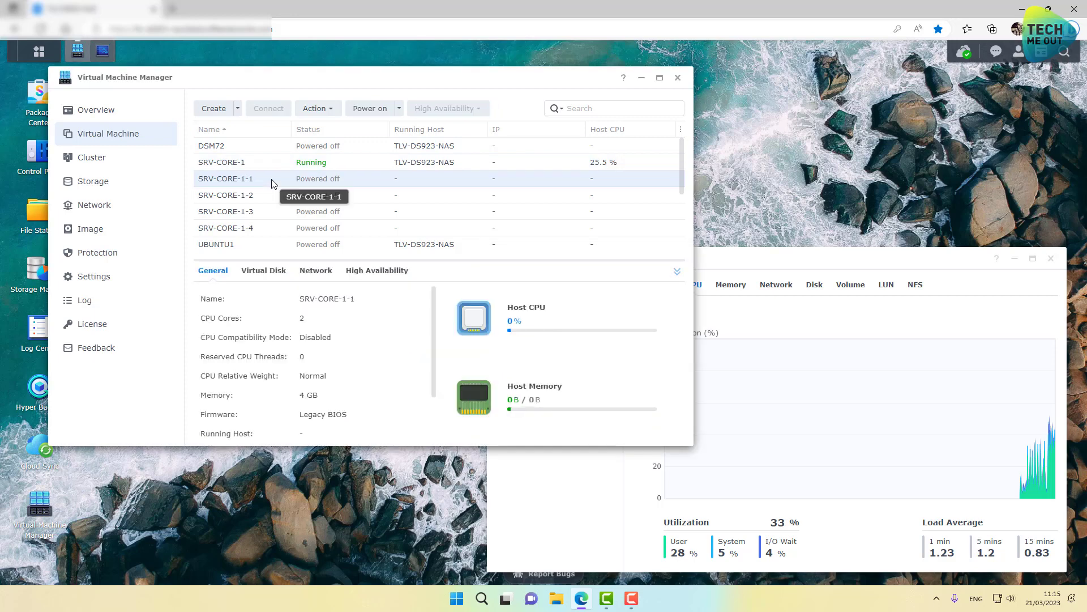
{"action": "left_click", "coordinate": [360, 111]}
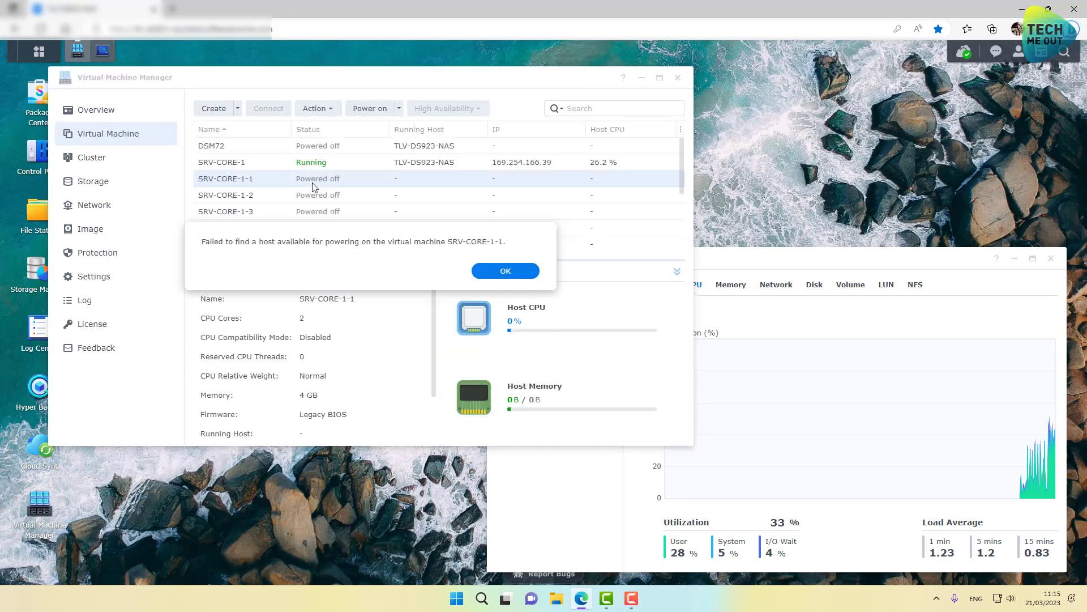
{"action": "left_click", "coordinate": [504, 273]}
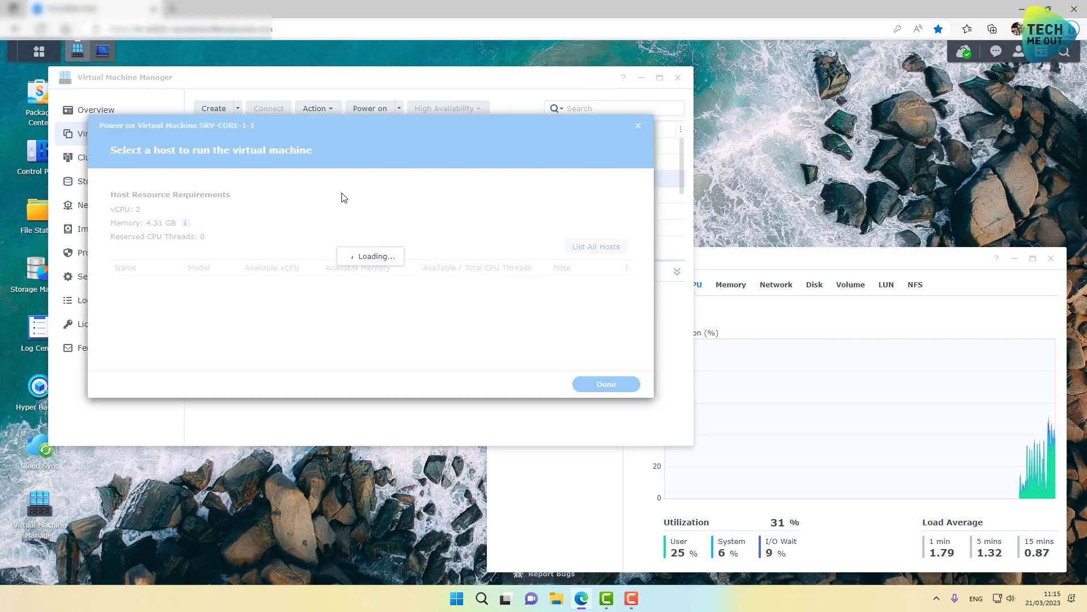
{"action": "left_click", "coordinate": [638, 125]}
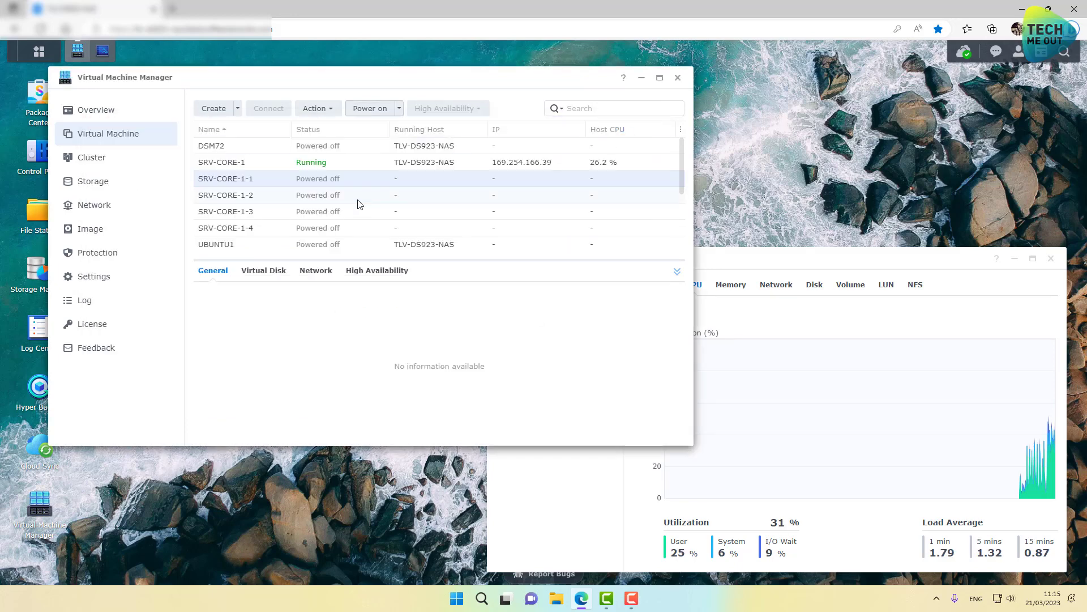
Shut down UBUNTU2 and UBUNTU2-1, confirming each shutdown.
{"action": "scroll", "coordinate": [359, 204], "scroll_direction": "down", "scroll_amount": 2}
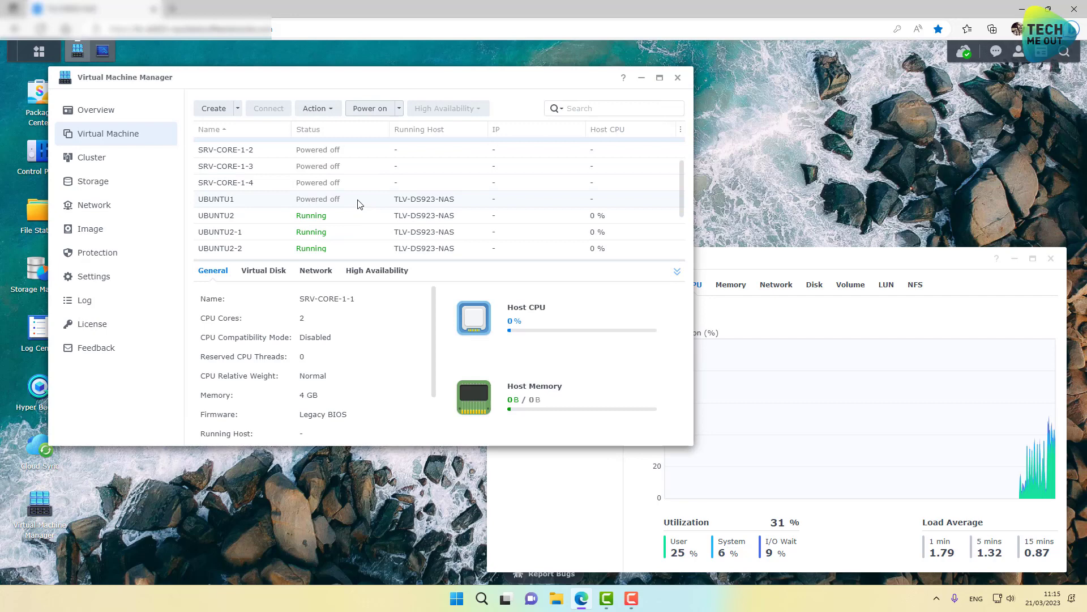
{"action": "left_click", "coordinate": [269, 220]}
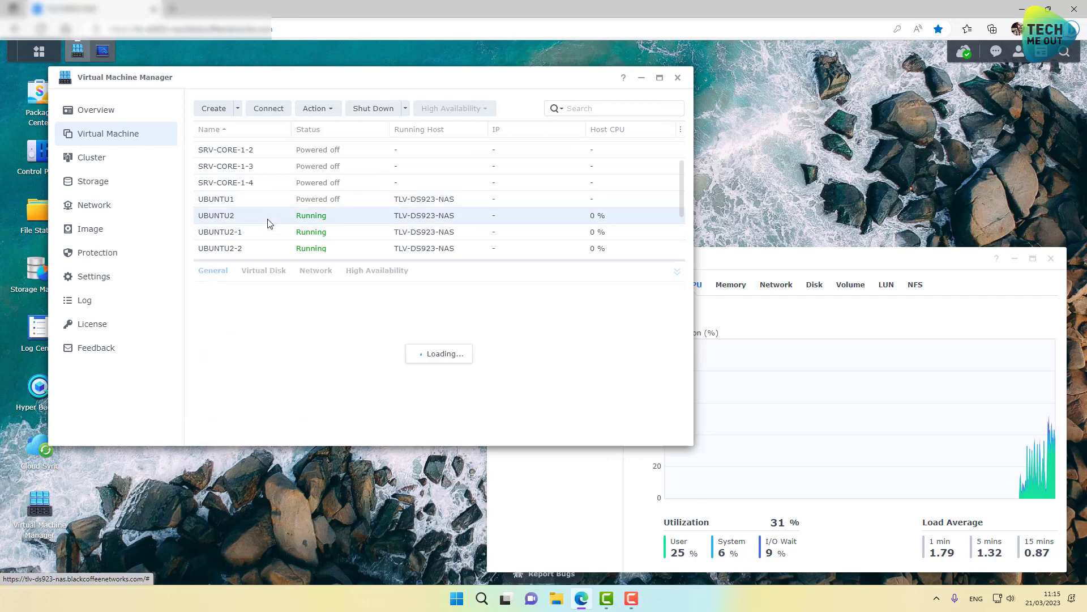
{"action": "left_click", "coordinate": [376, 112]}
{"action": "left_click", "coordinate": [499, 276]}
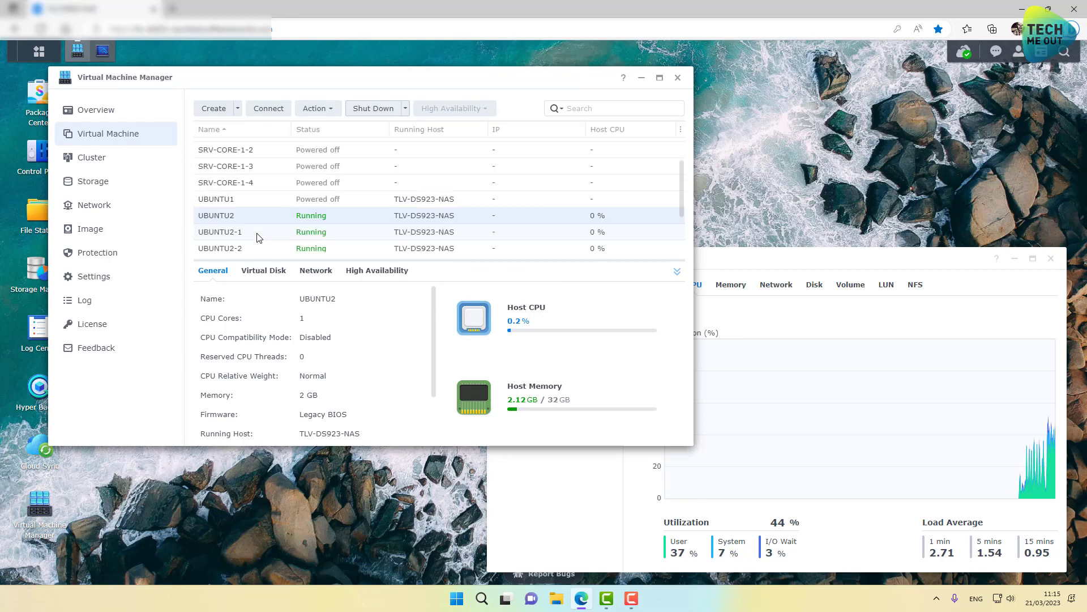
{"action": "left_click", "coordinate": [256, 233]}
{"action": "left_click", "coordinate": [367, 109]}
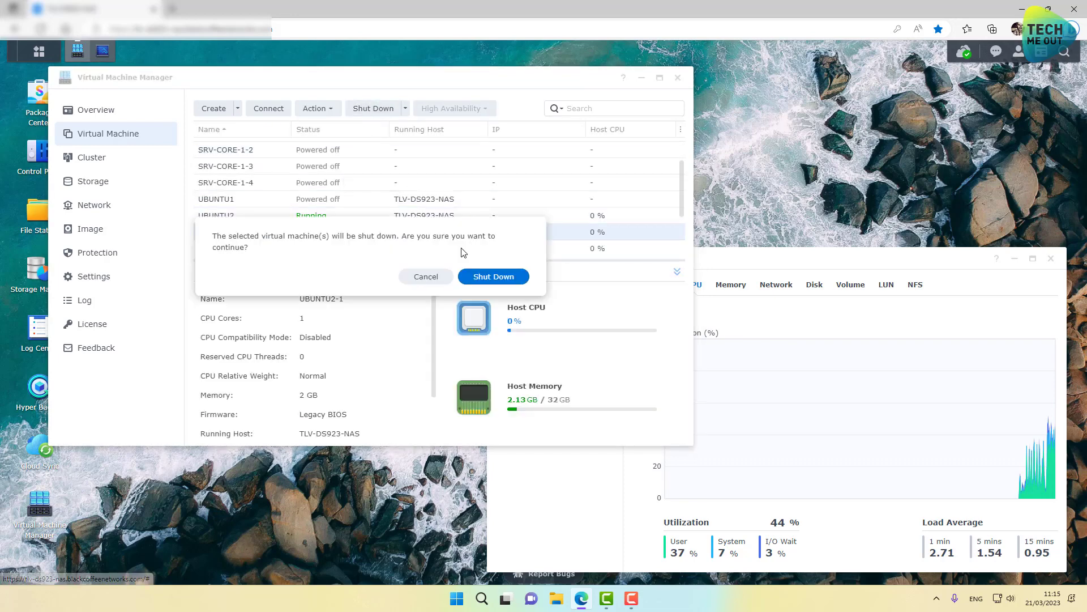
{"action": "left_click", "coordinate": [488, 275]}
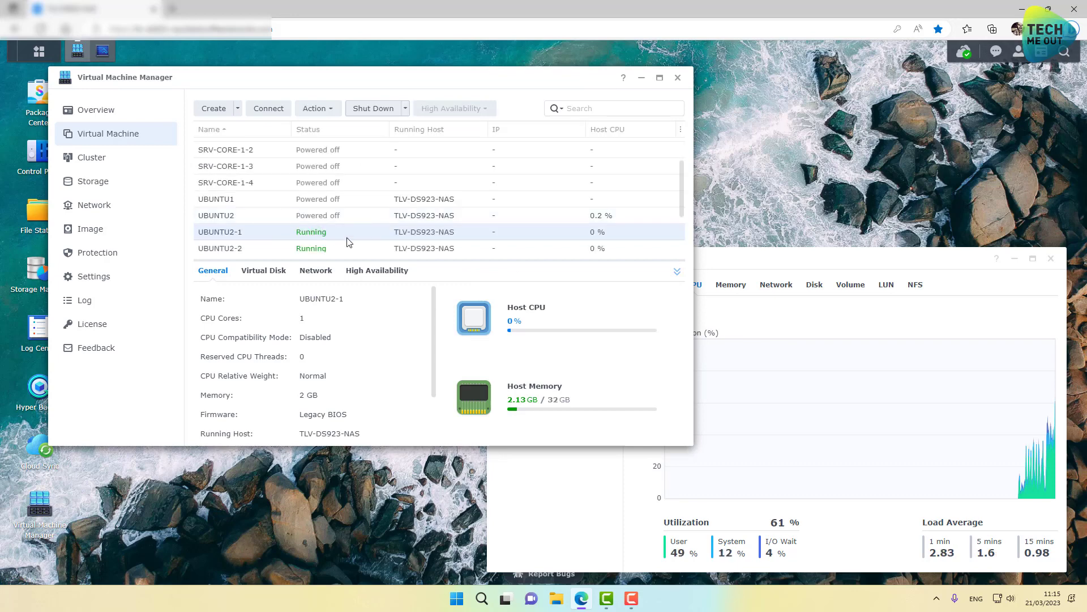
Review the details of the still-running UBUNTU2-2 through UBUNTU2-6 machines.
{"action": "scroll", "coordinate": [343, 238], "scroll_direction": "down", "scroll_amount": 2}
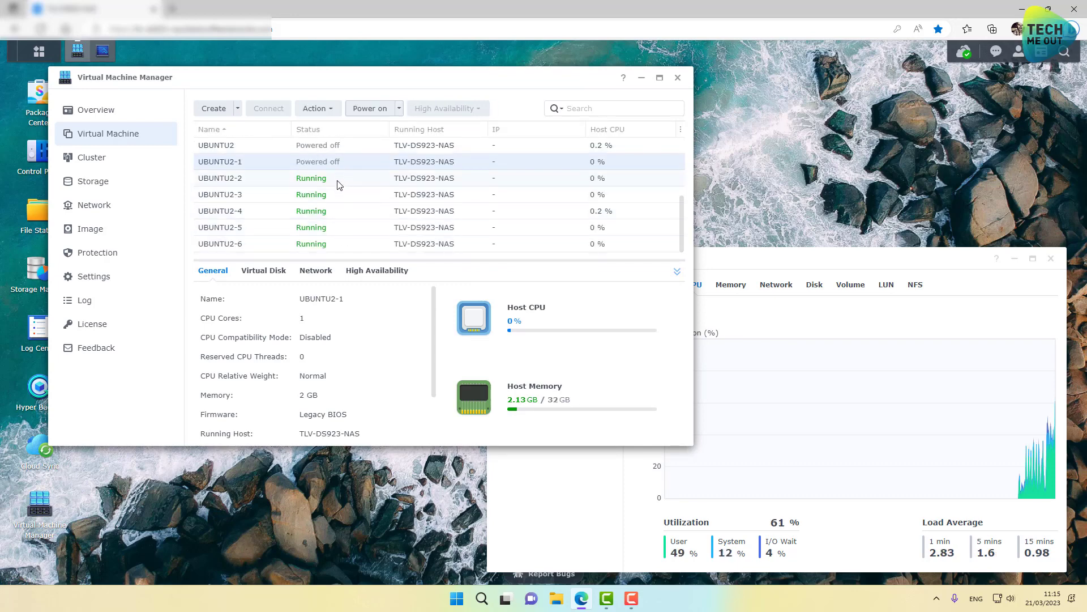
{"action": "left_click", "coordinate": [337, 182]}
{"action": "left_click", "coordinate": [338, 195]}
{"action": "left_click", "coordinate": [337, 212]}
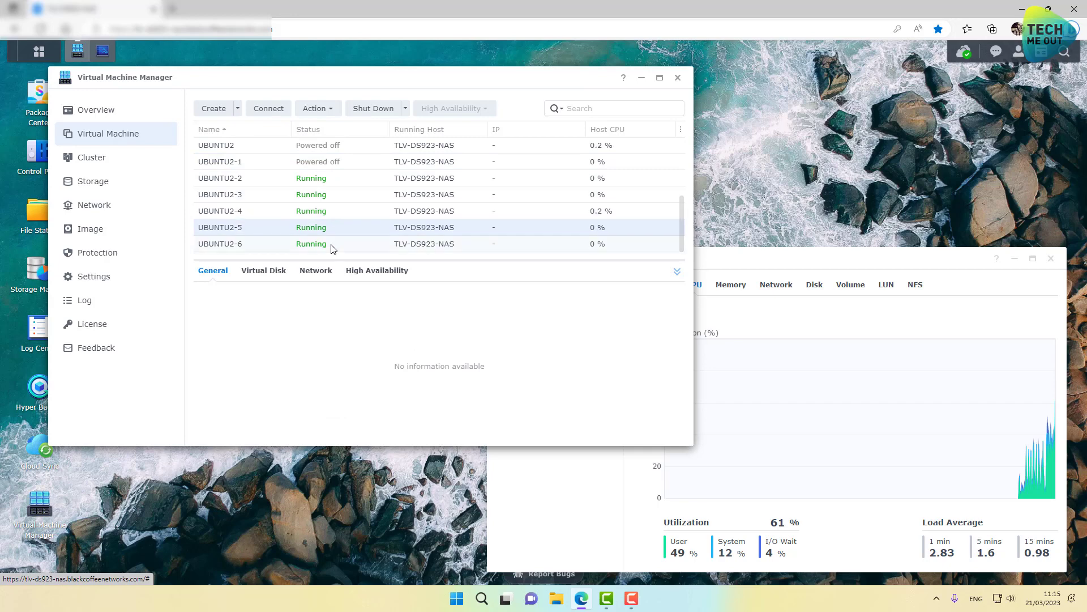
{"action": "left_click", "coordinate": [335, 228]}
{"action": "left_click", "coordinate": [333, 245]}
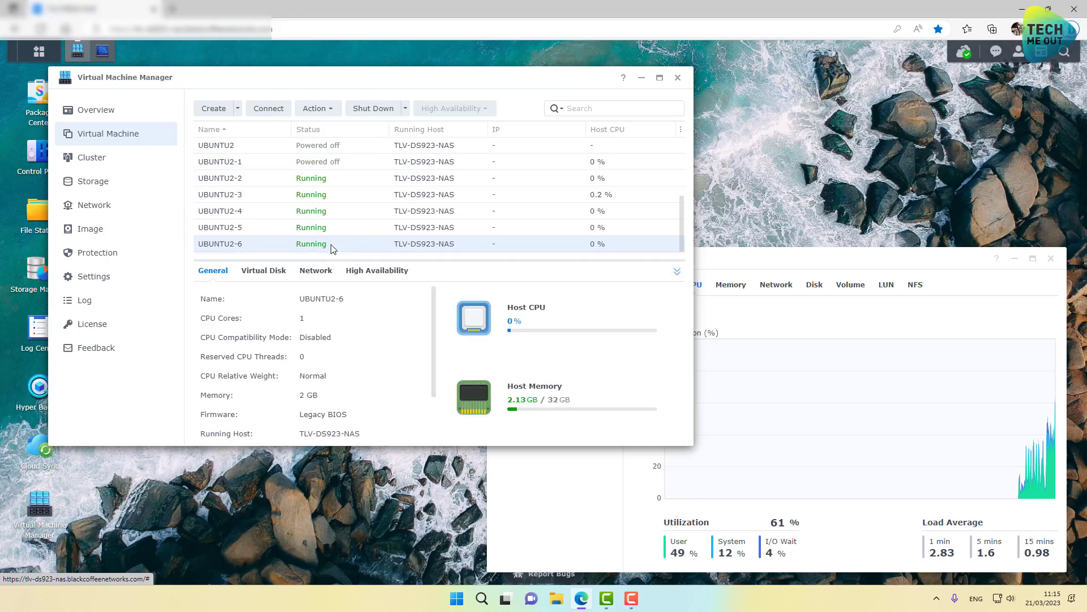
Power on SRV-CORE-1-1 and raise Resource Monitor, now showing 82% CPU utilization.
{"action": "scroll", "coordinate": [333, 249], "scroll_direction": "up", "scroll_amount": 3}
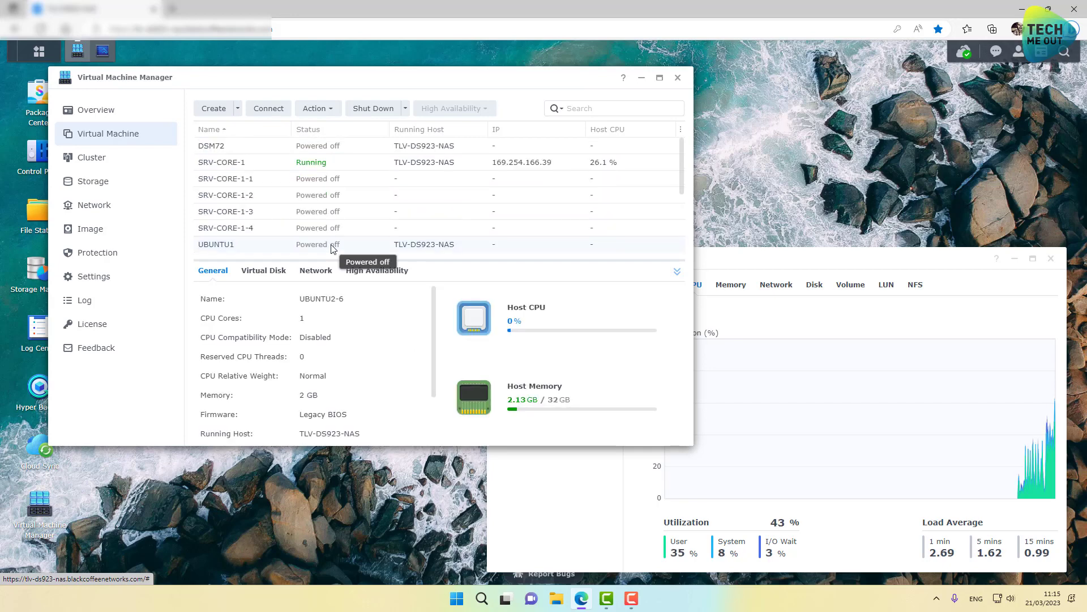
{"action": "left_click", "coordinate": [235, 161]}
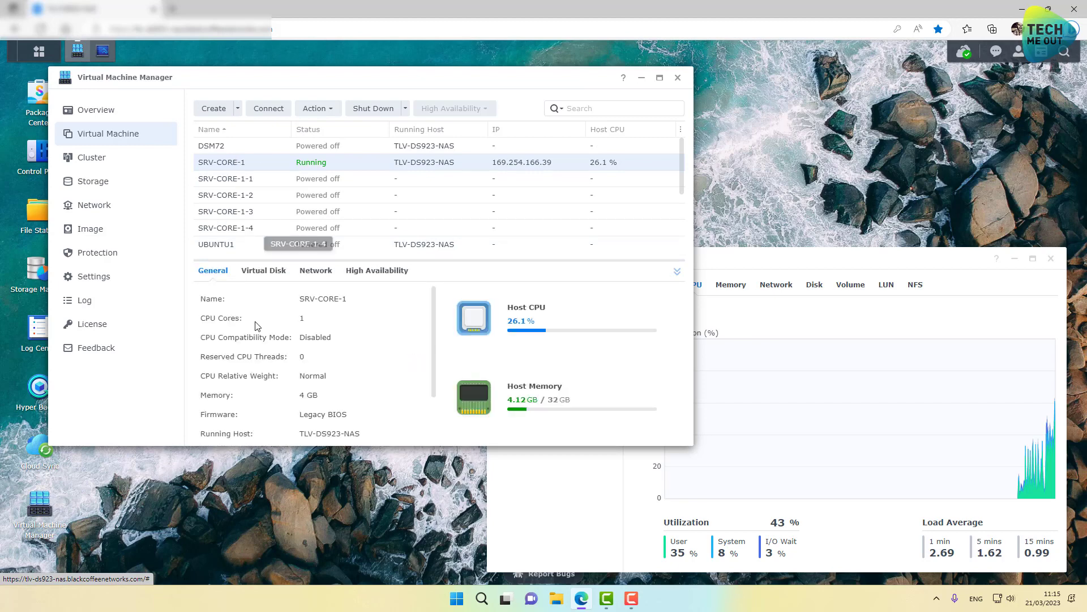
{"action": "left_click", "coordinate": [247, 184]}
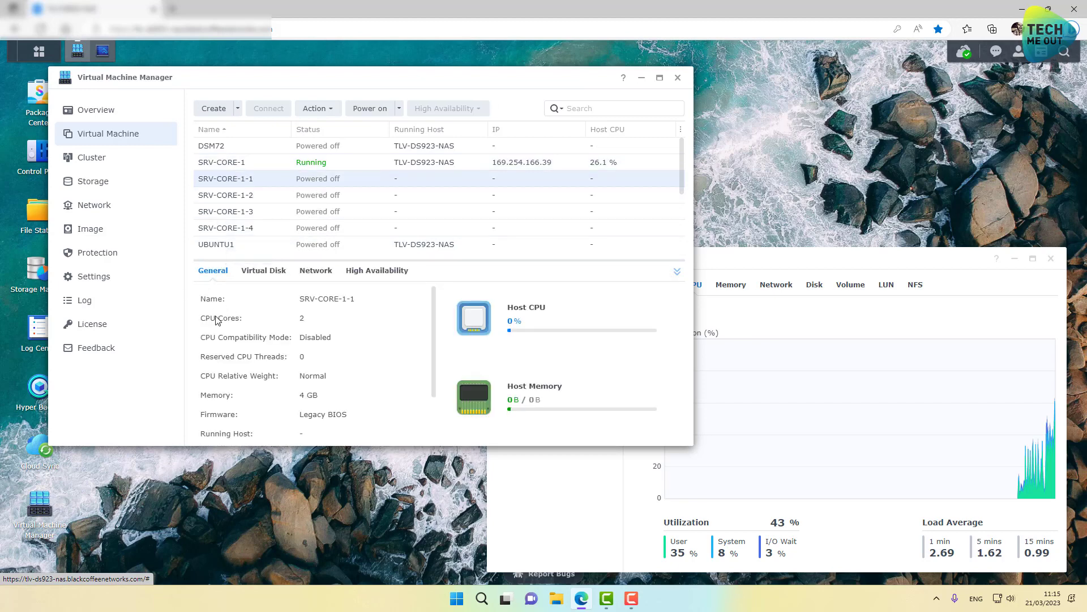
{"action": "left_click", "coordinate": [368, 109]}
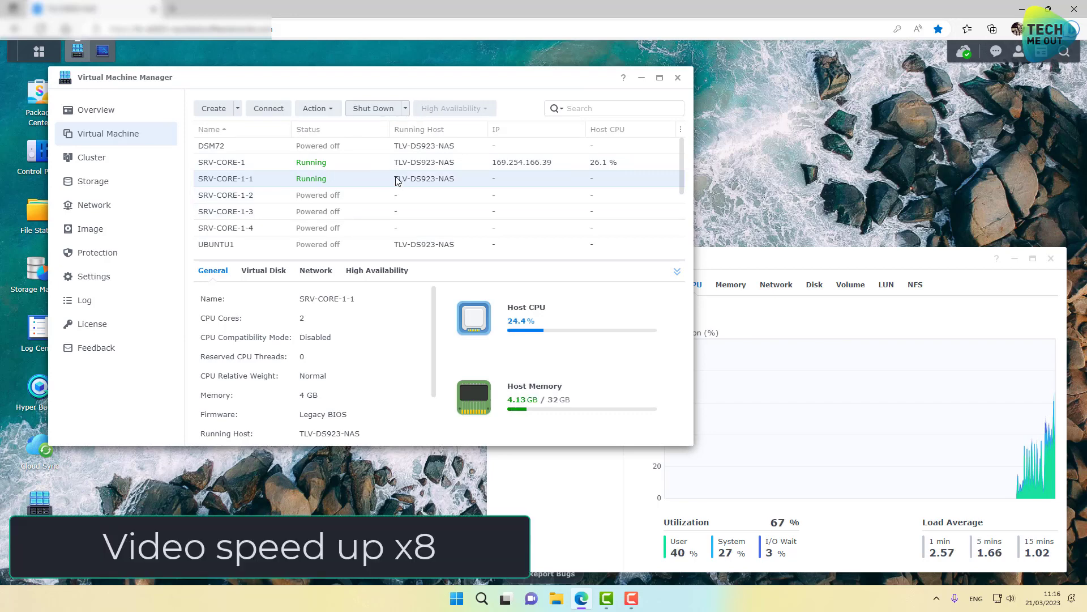
{"action": "left_click", "coordinate": [735, 258]}
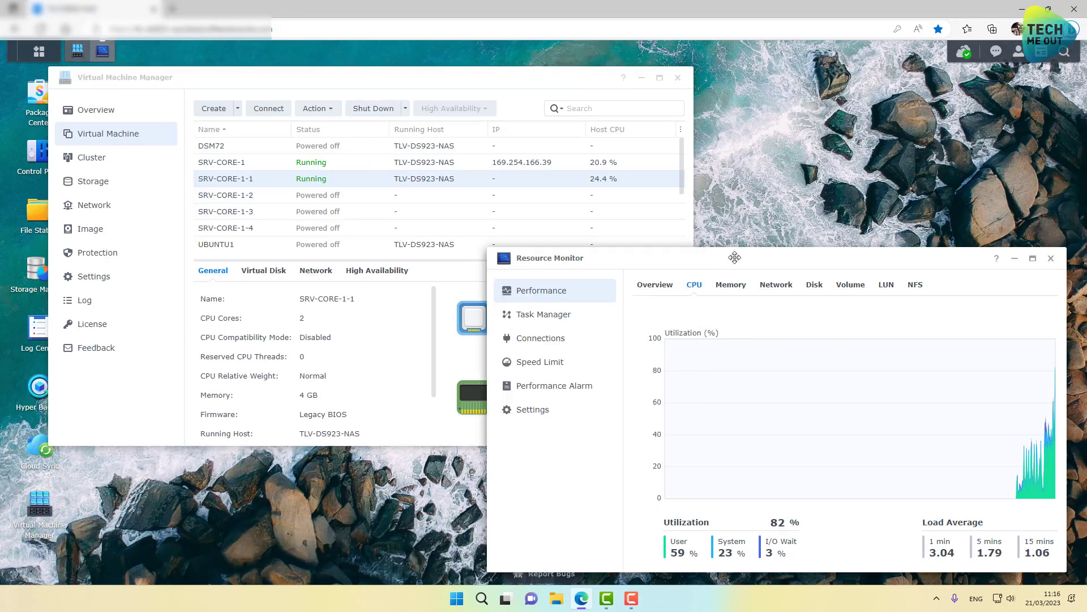